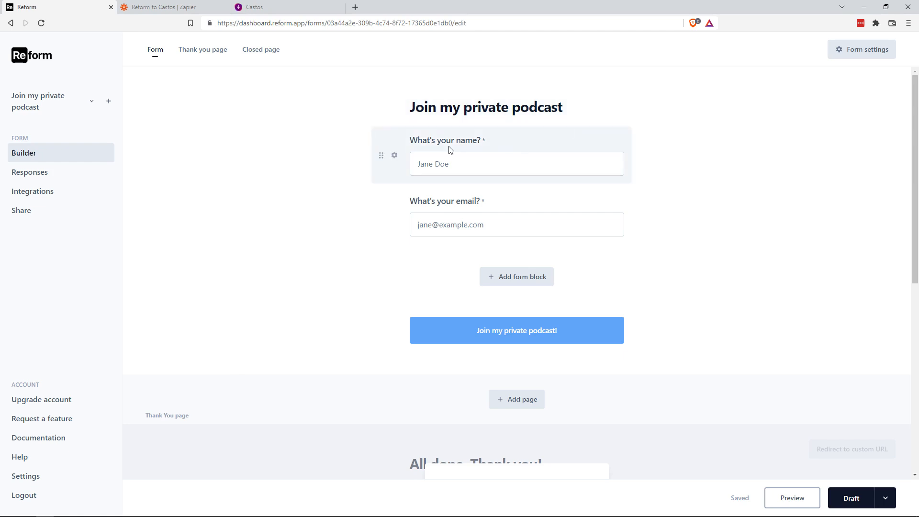
Step: Review the private podcast form's available integrations in Reform and the private subscribers page in Castos
left_click(50, 197)
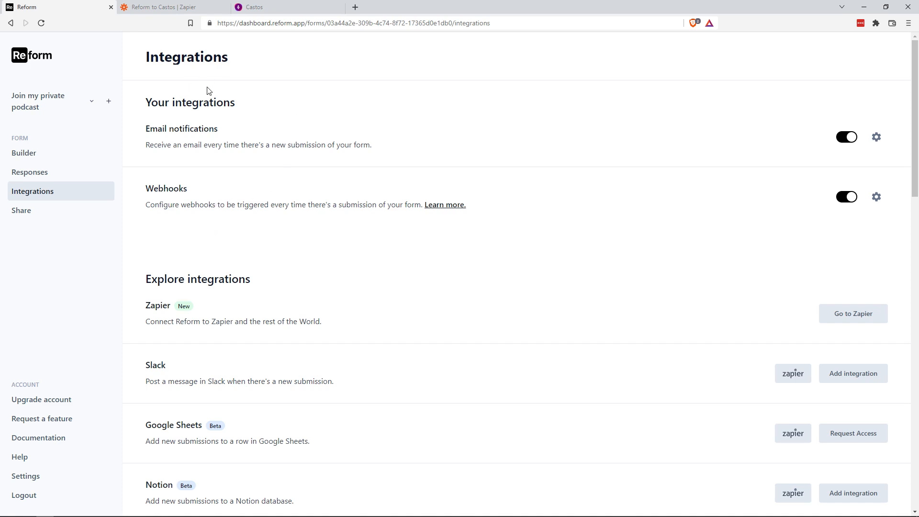
left_click(290, 8)
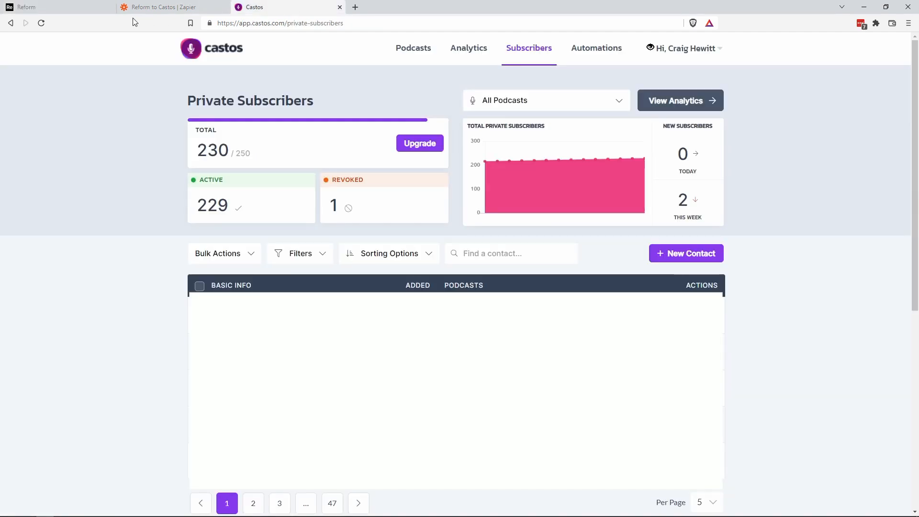
Step: Return to the form builder in Reform and change the form's heading to "Customize the title"
left_click(68, 11)
left_click(21, 154)
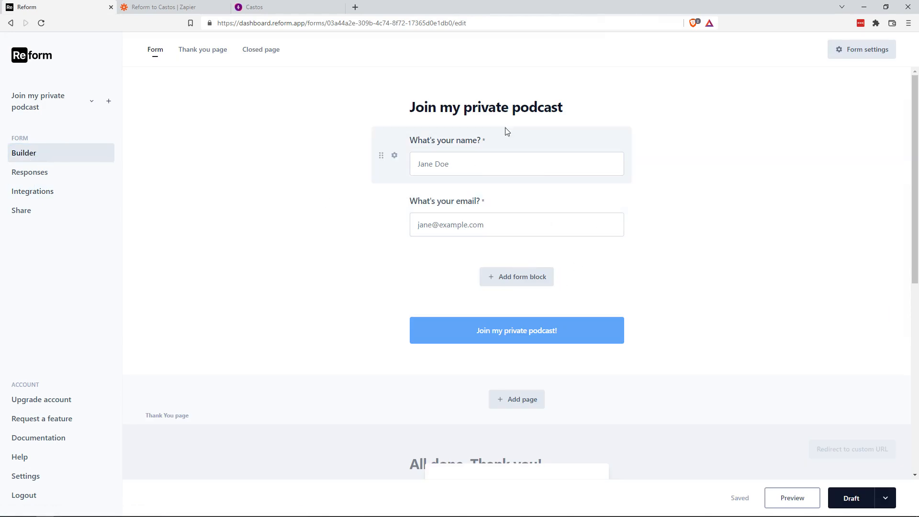
triple_click(484, 107)
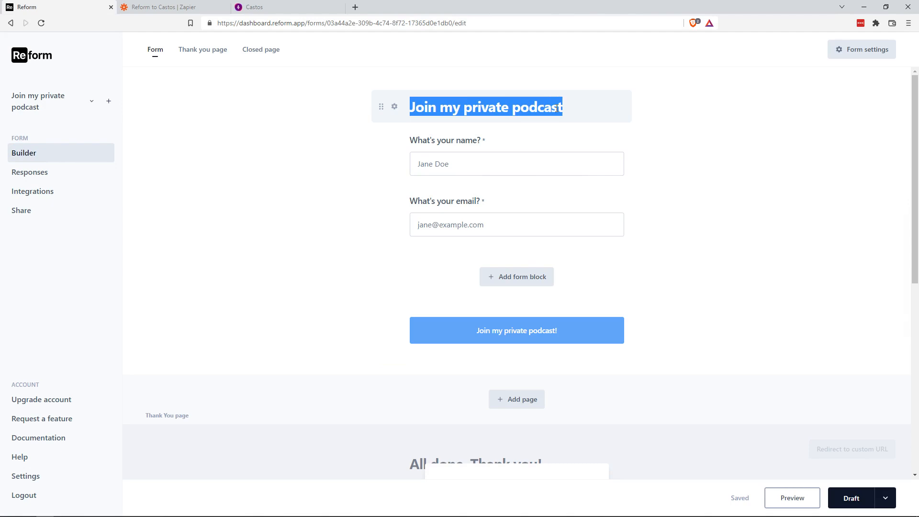
type("Customiz")
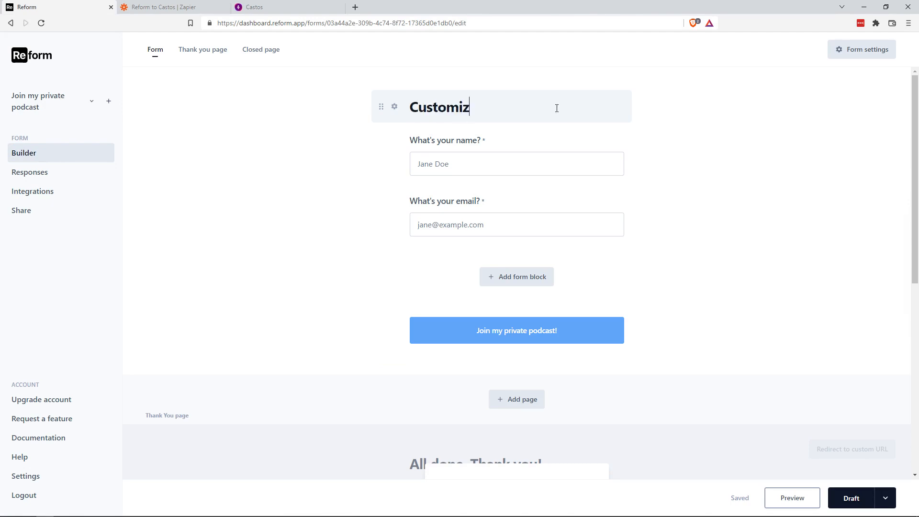
type("e the title")
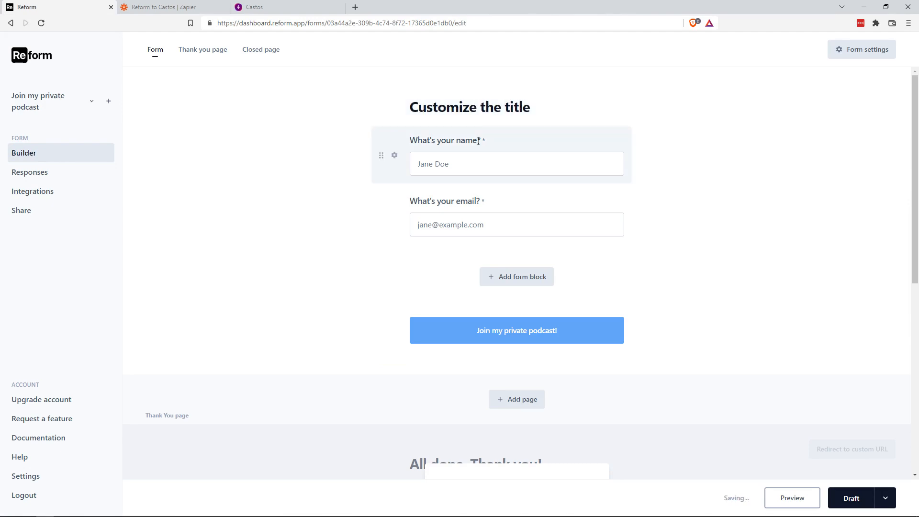
Step: Change the label of the form's name question to "Name labels"
left_click_drag(494, 145, 423, 137)
type("Name ")
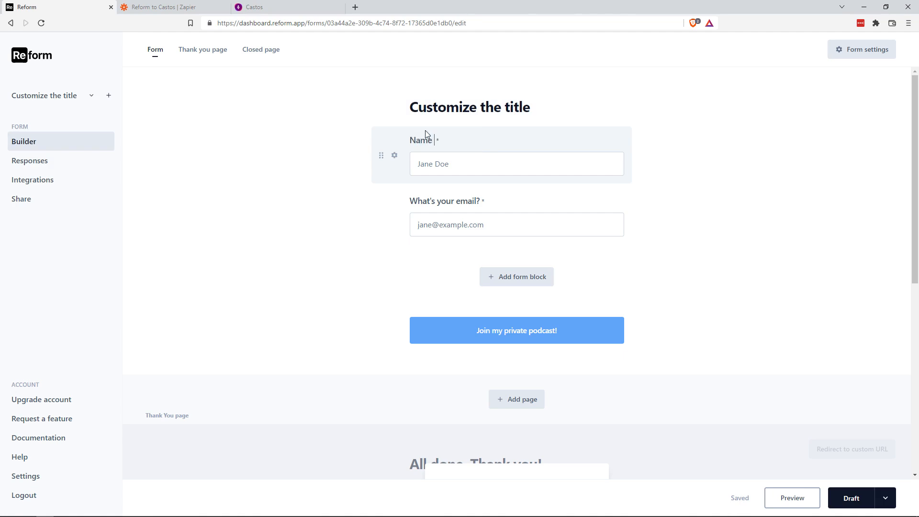
type("labels")
Step: Examine the content and input block types that can be added to the form
mouse_move(382, 217)
left_mouse_down()
mouse_move(380, 150)
mouse_move(383, 218)
left_mouse_up()
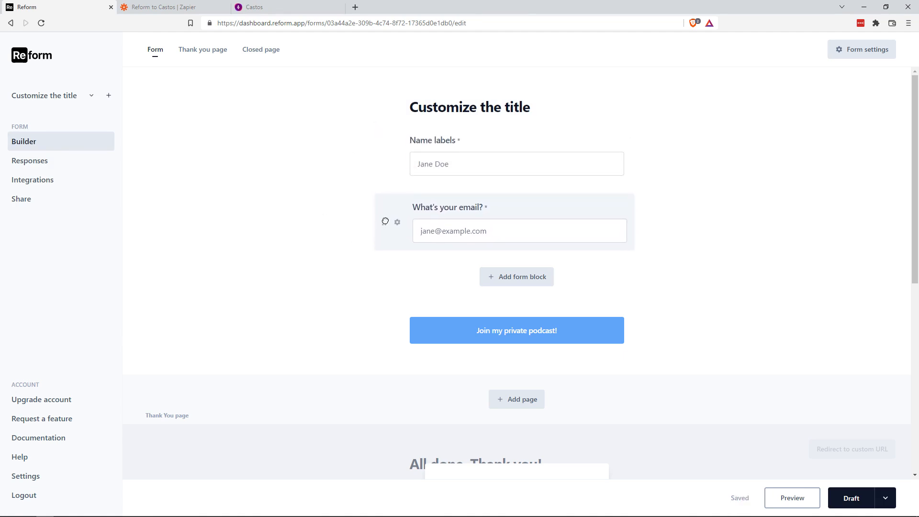
left_click(516, 276)
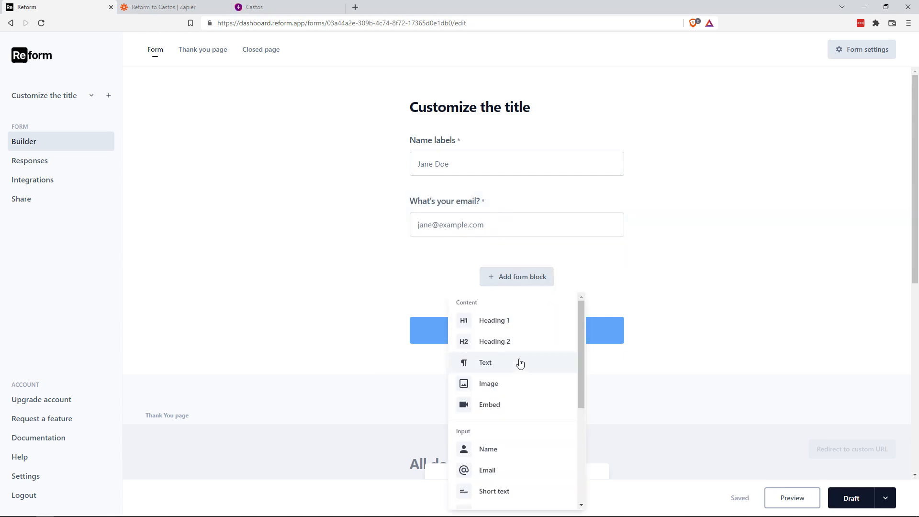
scroll(513, 433, "down", 5)
scroll(513, 427, "up", 5)
scroll(501, 460, "down", 4)
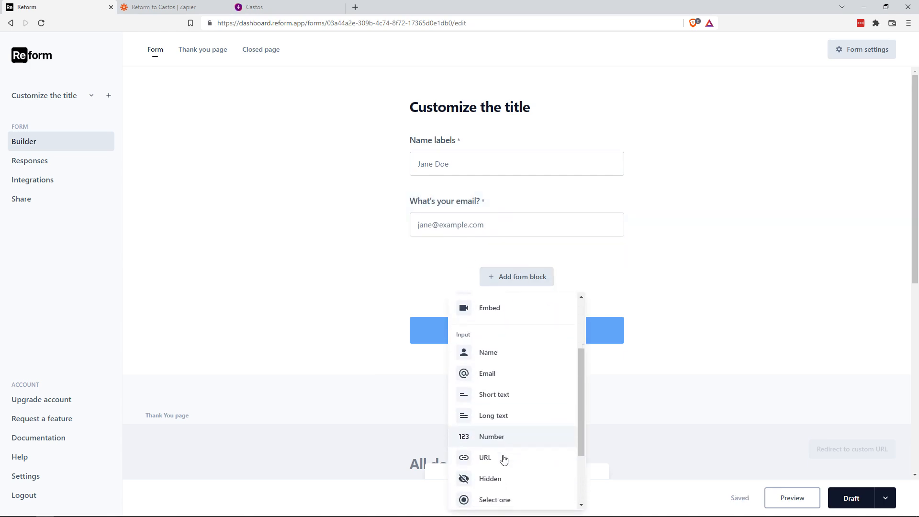
scroll(503, 464, "up", 1)
scroll(505, 461, "up", 3)
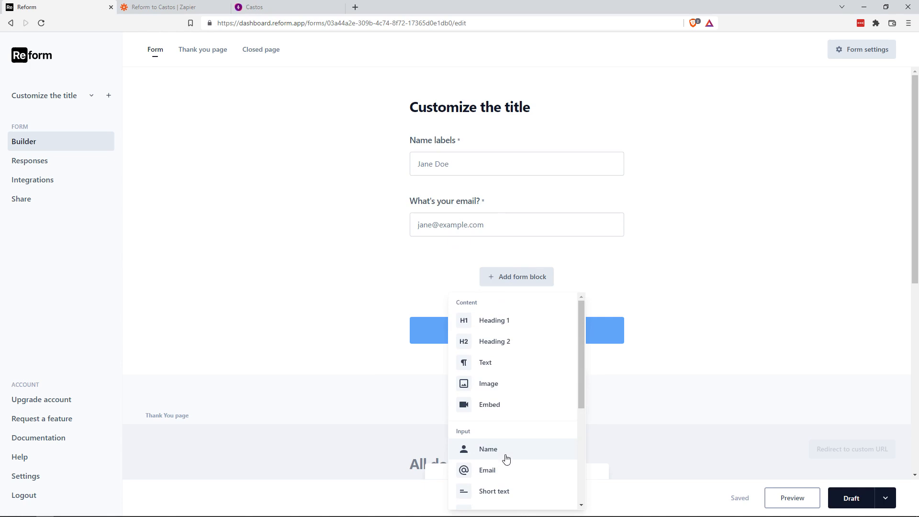
left_click(722, 379)
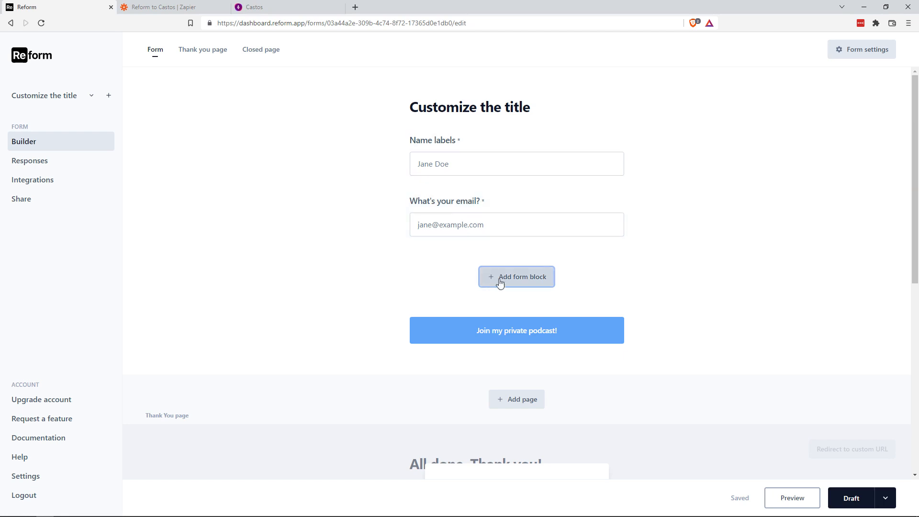
Step: Check the editable text of the form's submit button and open the form preview
double_click(512, 330)
left_click(608, 333)
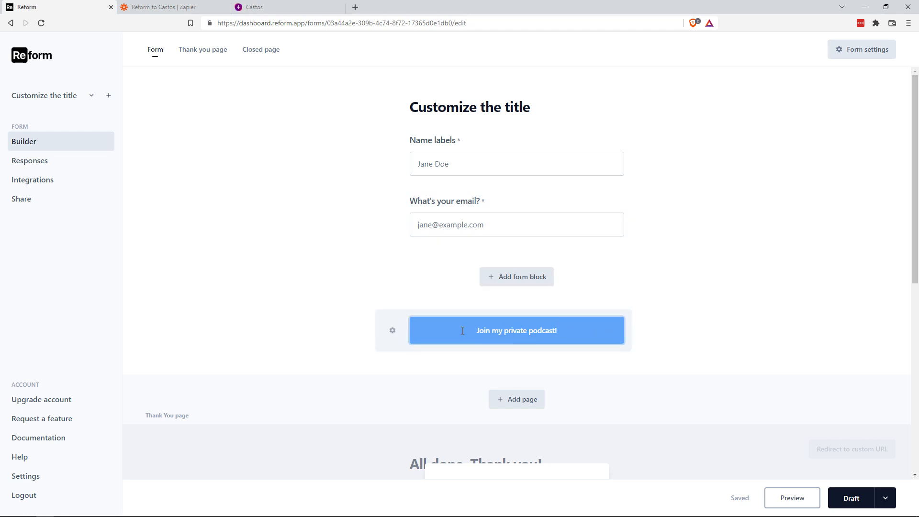
left_click(691, 350)
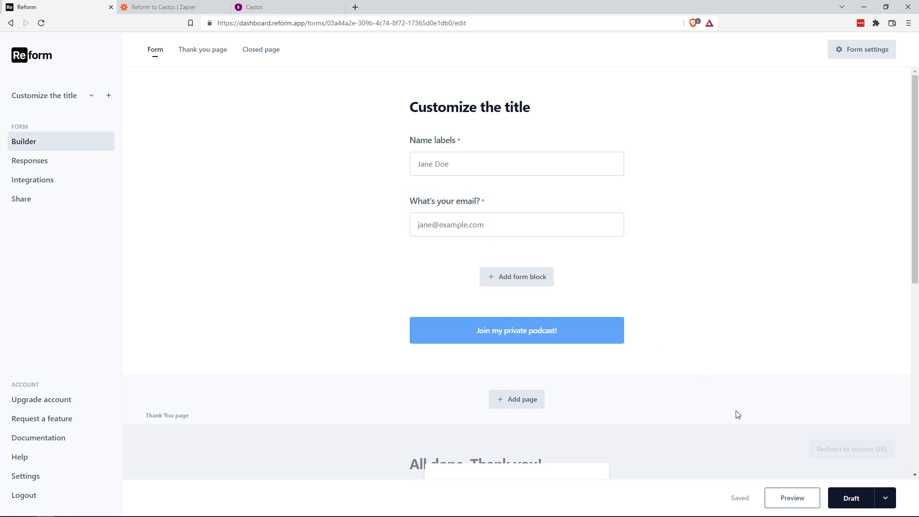
left_click(789, 499)
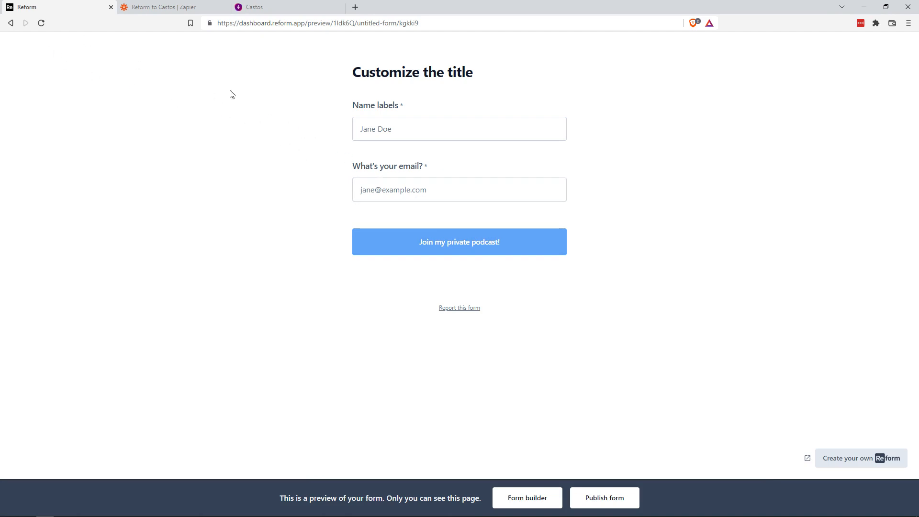
Step: Switch to Zapier and review the Reform trigger's app and event and the Castos action's podcast, email and name mapping
left_click(163, 7)
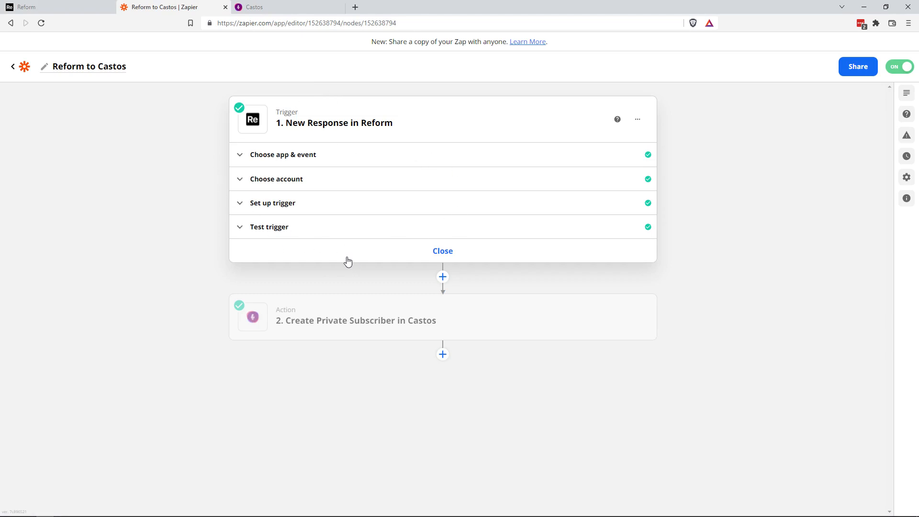
left_click(303, 160)
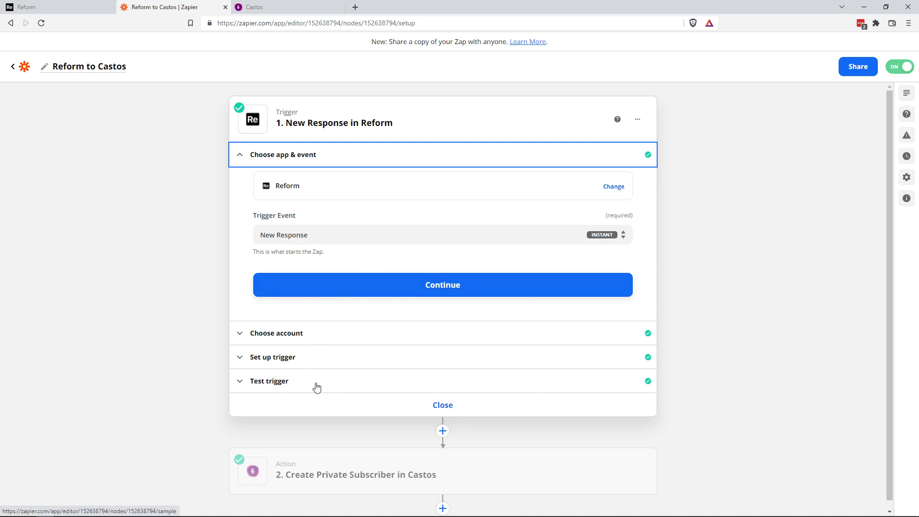
left_click(382, 472)
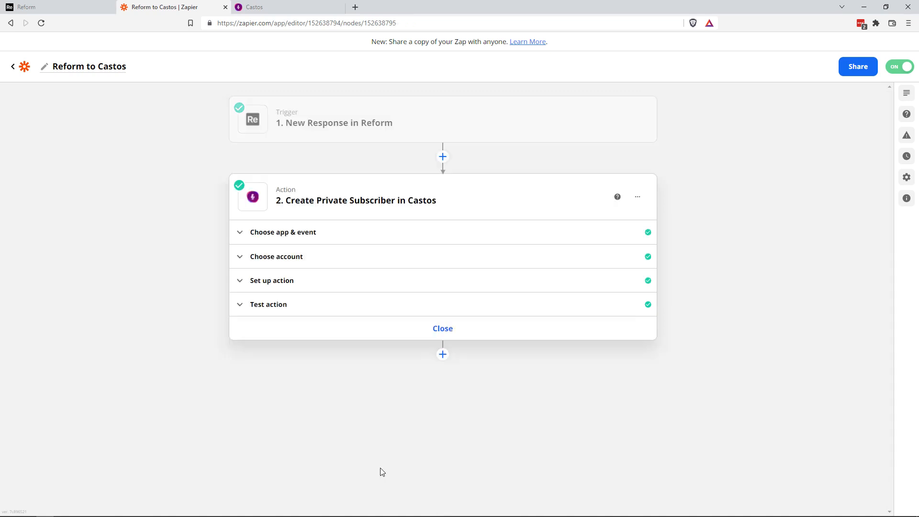
left_click(258, 279)
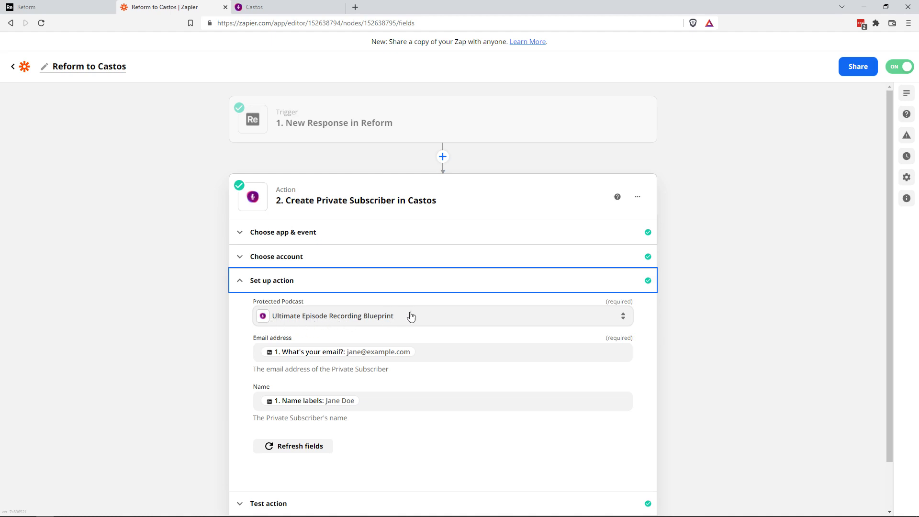
scroll(415, 376, "down", 1)
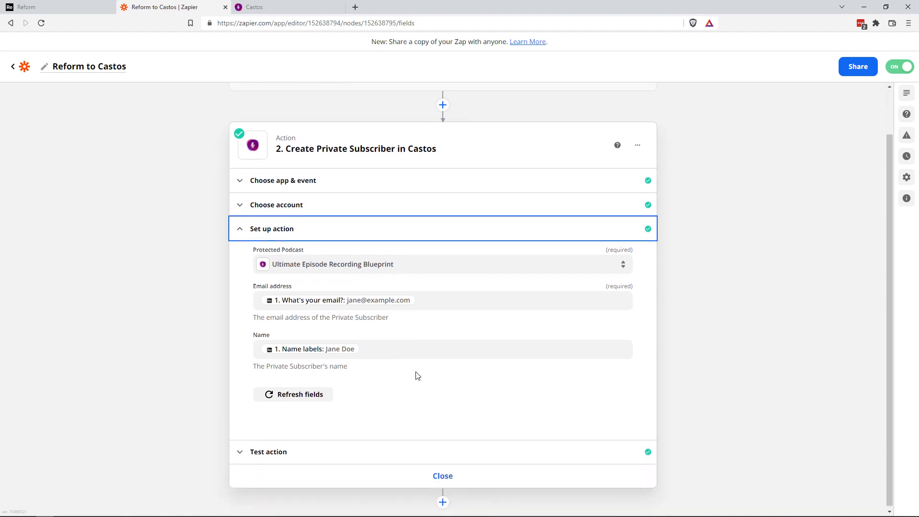
scroll(689, 247, "up", 1)
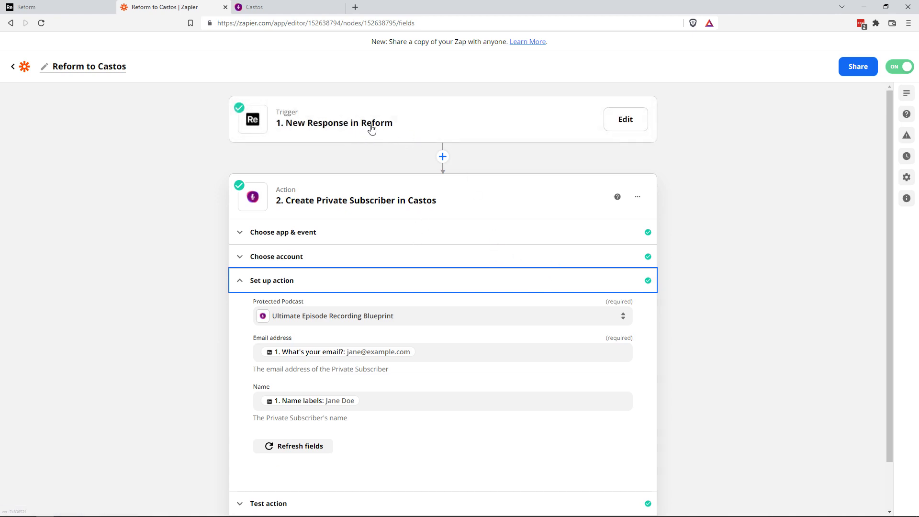
Step: Examine which form the Zap's New Response trigger uses and compare it with the Reform preview
left_click(425, 125)
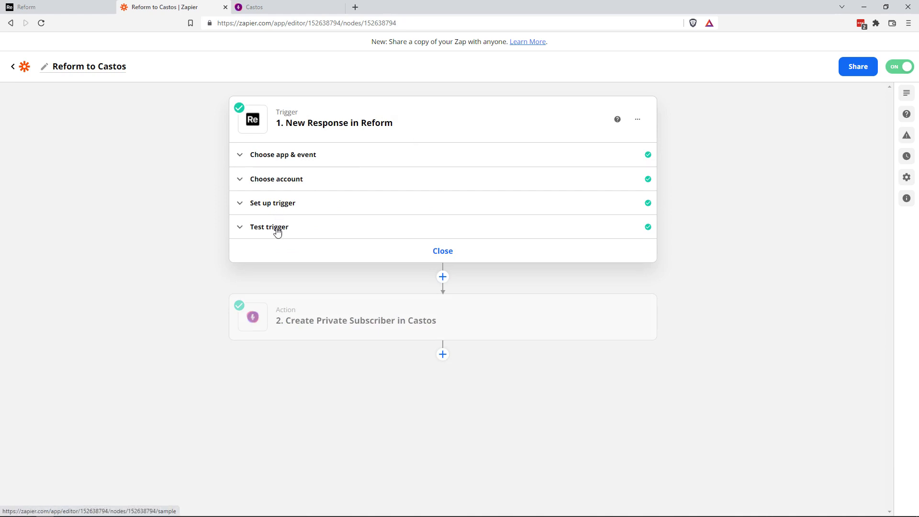
left_click(276, 205)
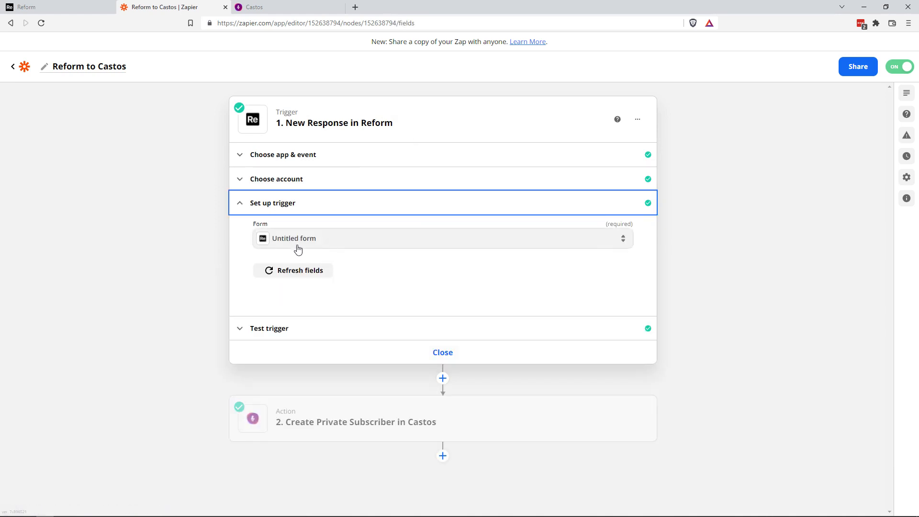
left_click(76, 11)
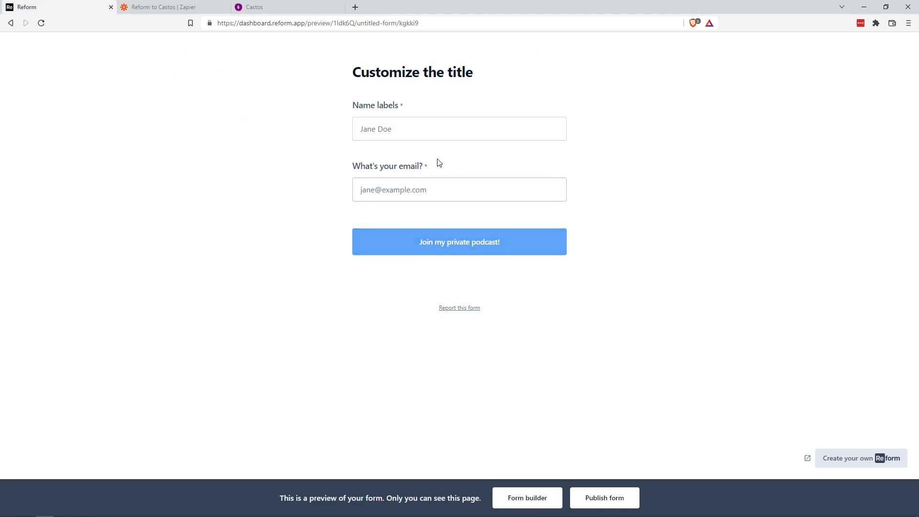
left_click(183, 10)
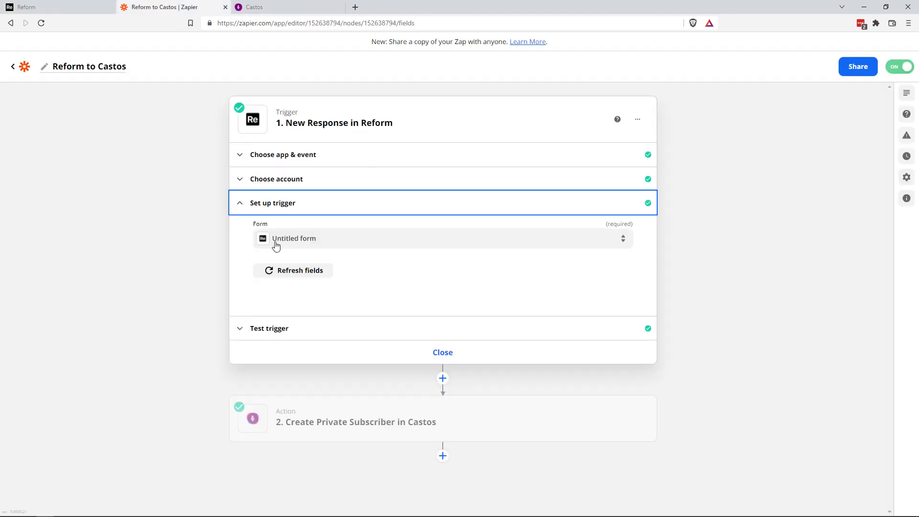
Step: Show the Zap's Create Private Subscriber action and open the podcasts list in Castos
left_click(379, 412)
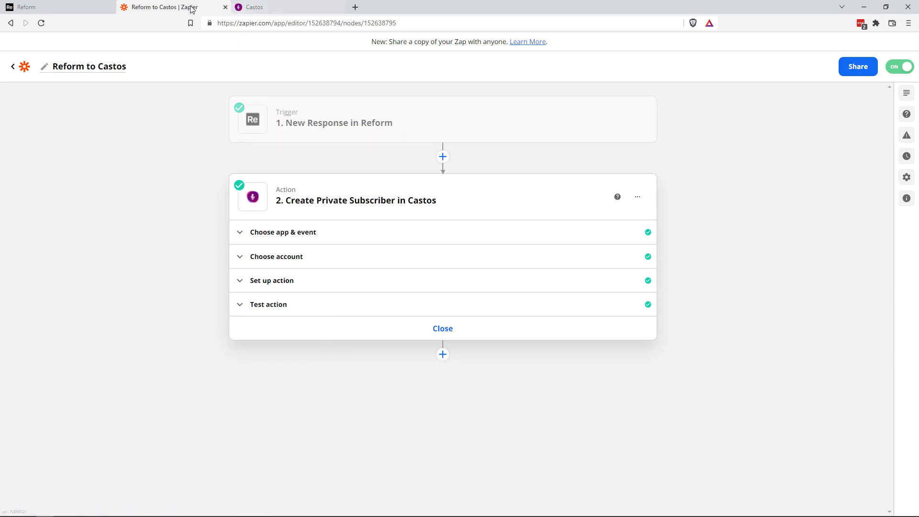
left_click(251, 8)
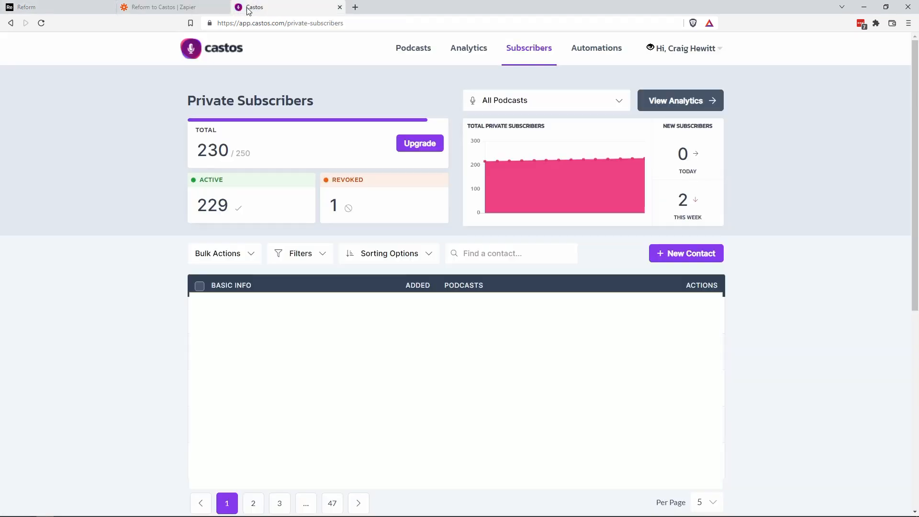
left_click(215, 56)
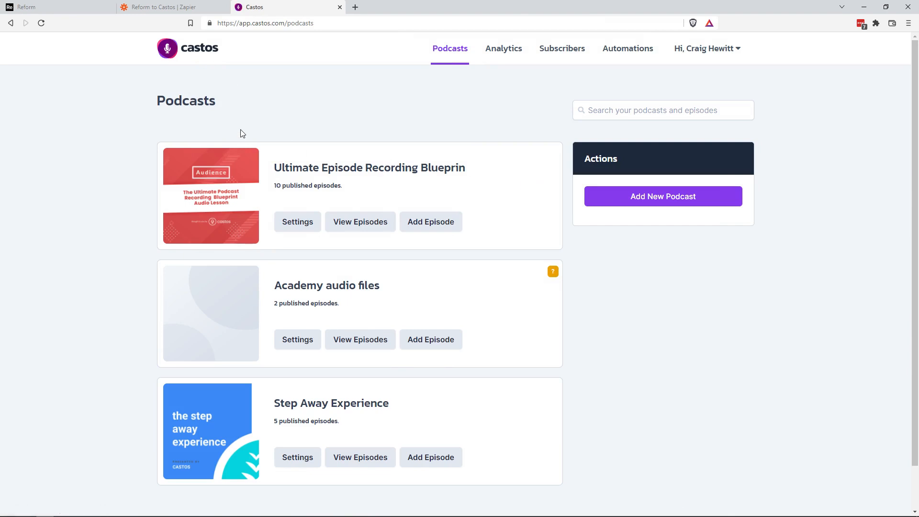
Step: Revisit the Reform form preview and the Zapier workflow, ending on the Castos podcasts list
left_click(26, 8)
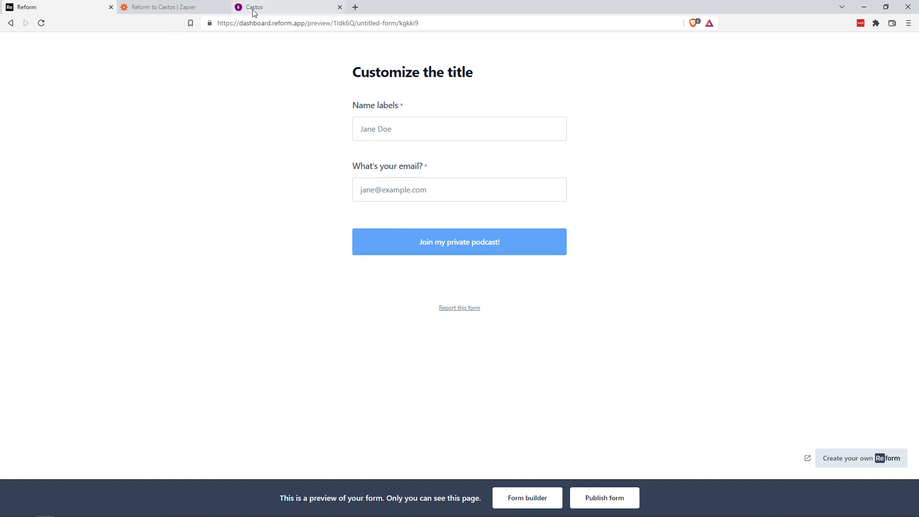
left_click(183, 11)
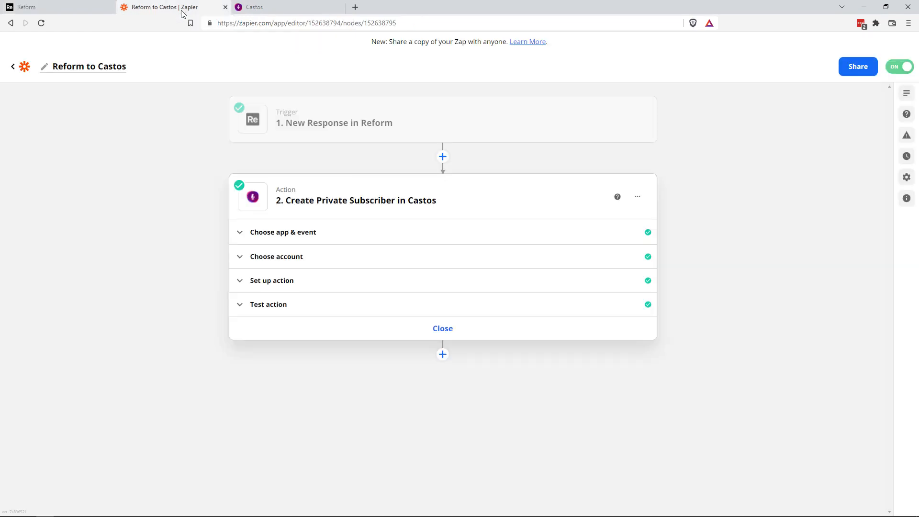
key("ctrl+Tab")
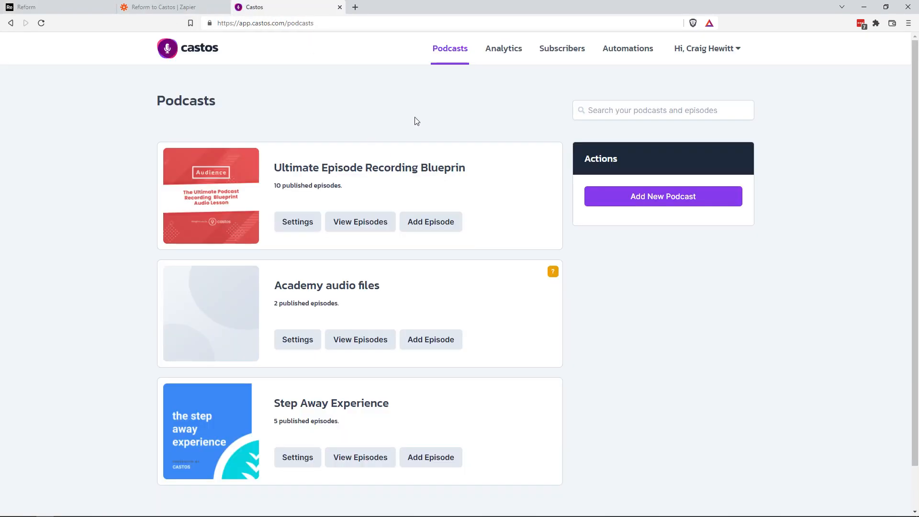